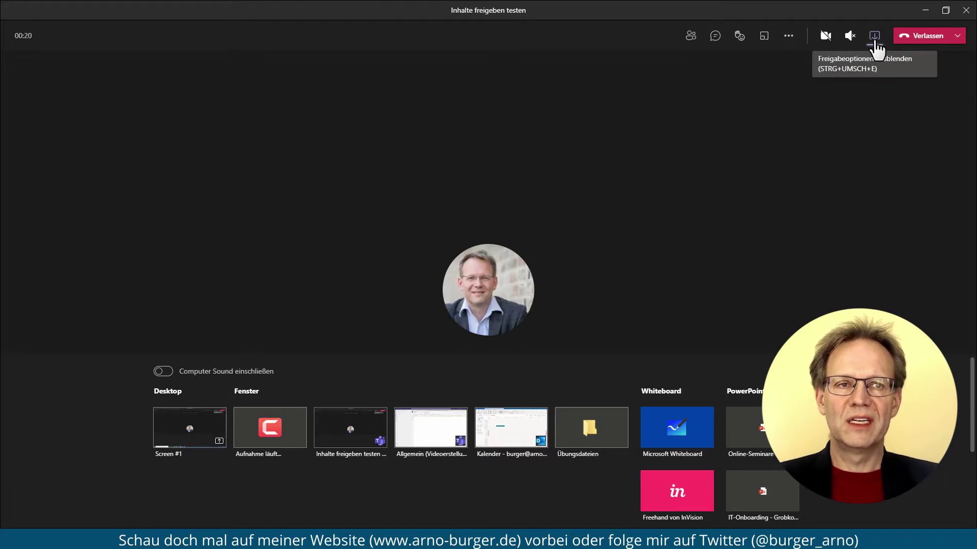
# - Reopen the meeting's sharing options and share the entire desktop, Screen #1
pyautogui.click(874, 41)
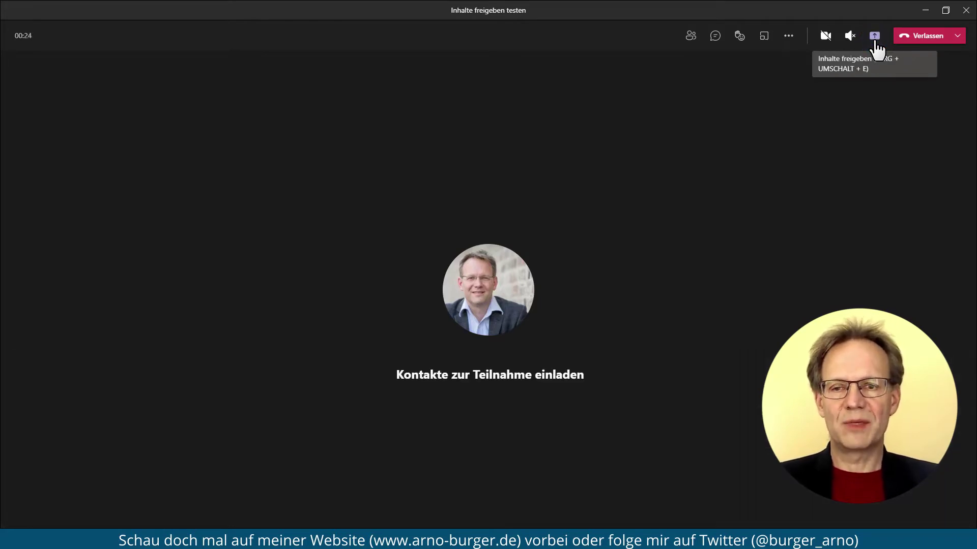
pyautogui.click(874, 36)
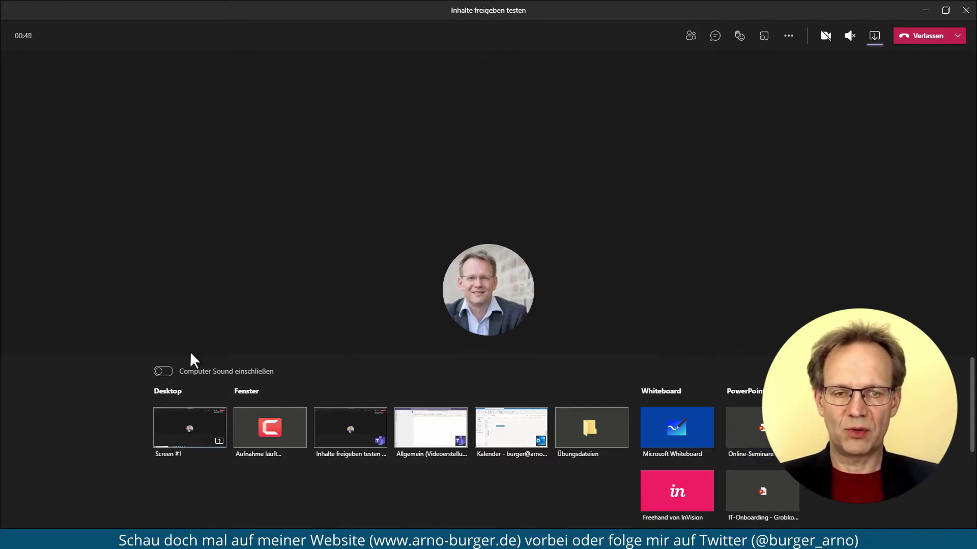
pyautogui.click(195, 448)
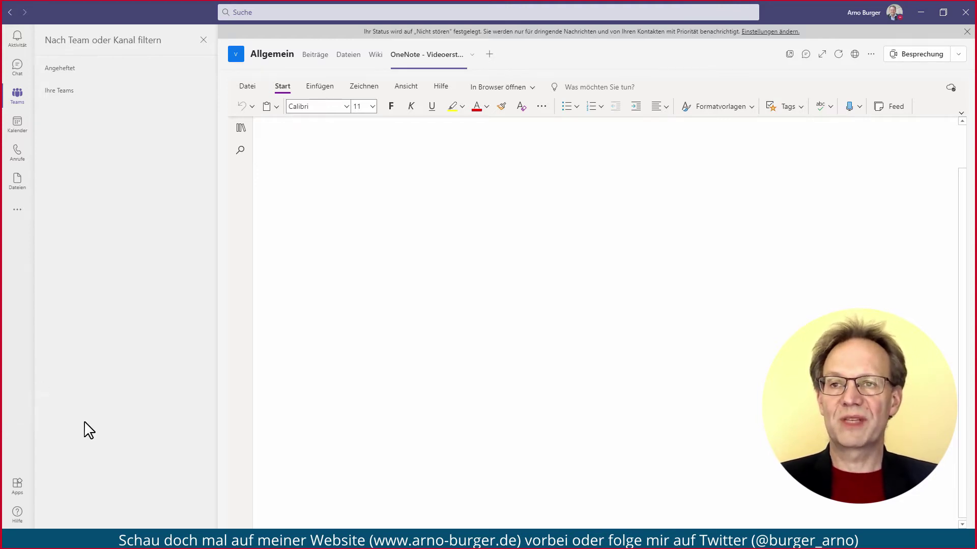
# - Switch to the Übungsdateien folder and open the presentation "Online-Seminare mit Teams leiten (Technik)" in PowerPoint
pyautogui.moveTo(287, 540)
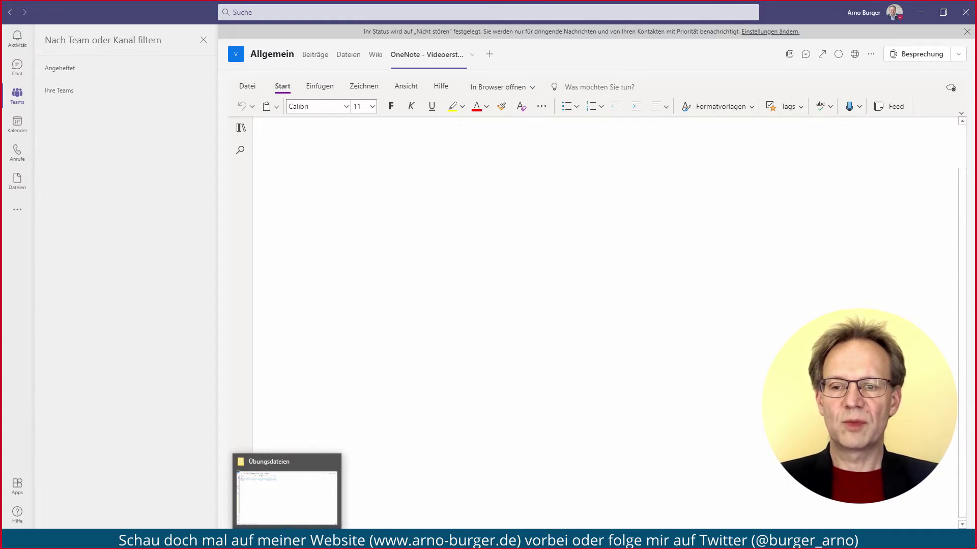
pyautogui.click(285, 506)
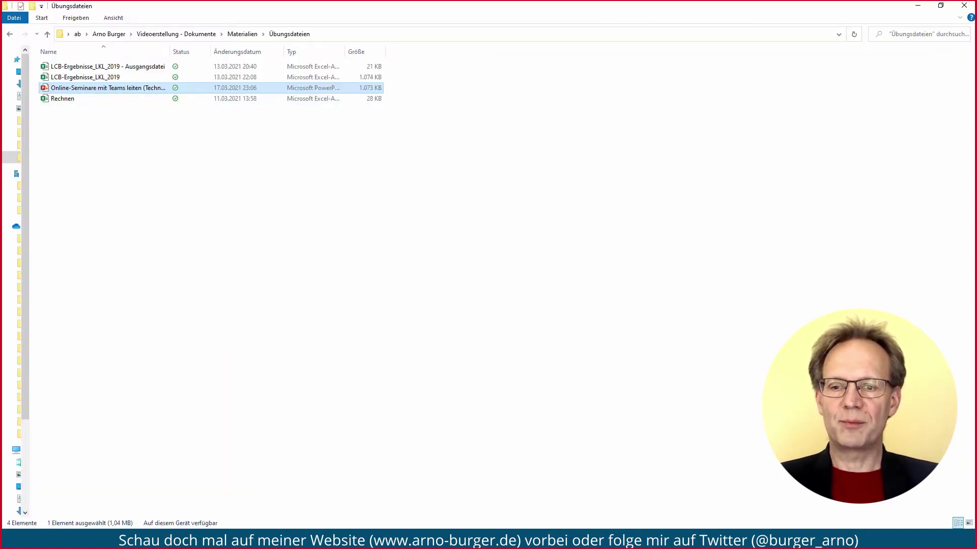
pyautogui.moveTo(275, 540)
pyautogui.click(285, 473)
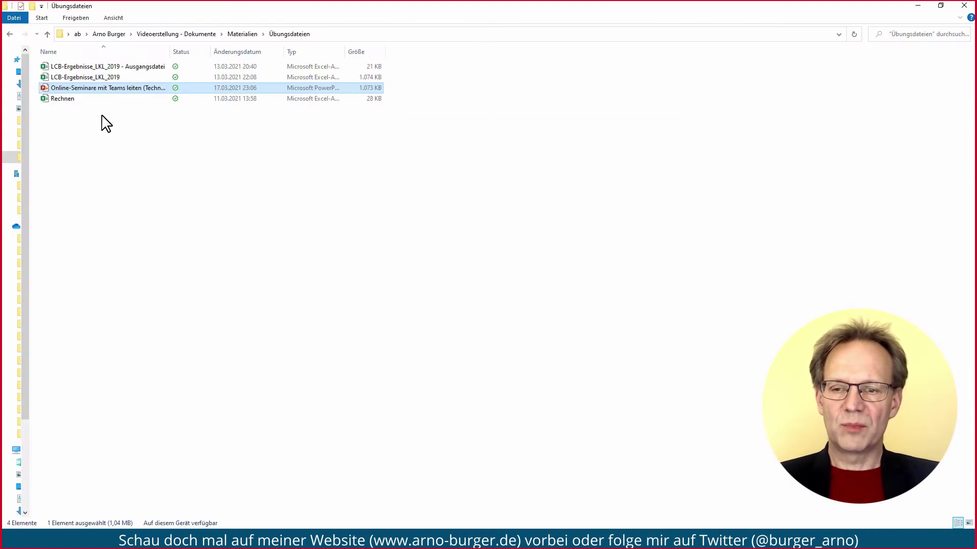
pyautogui.doubleClick(84, 88)
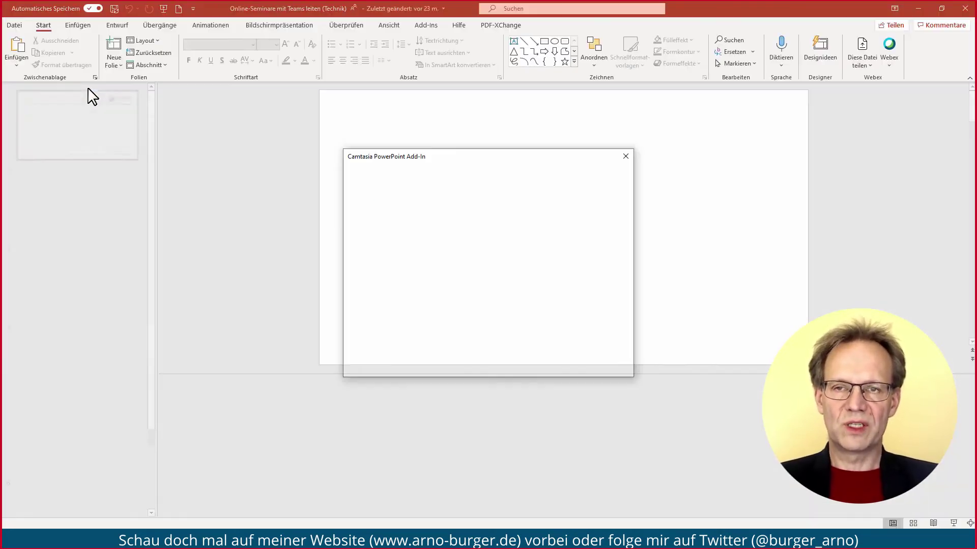
pyautogui.click(605, 362)
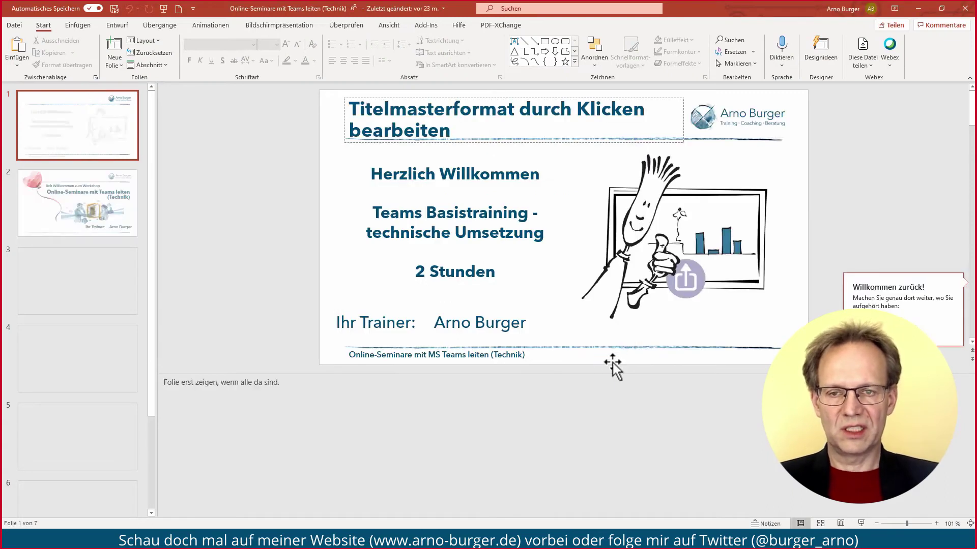
# - Run the slide show from the first slide, exit it and close the presentation
pyautogui.press('F5')
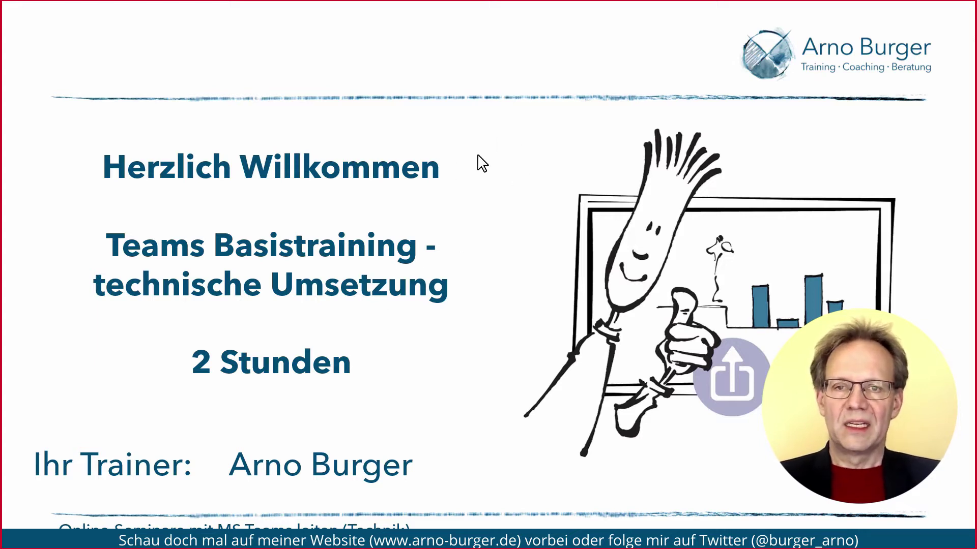
pyautogui.press('Escape')
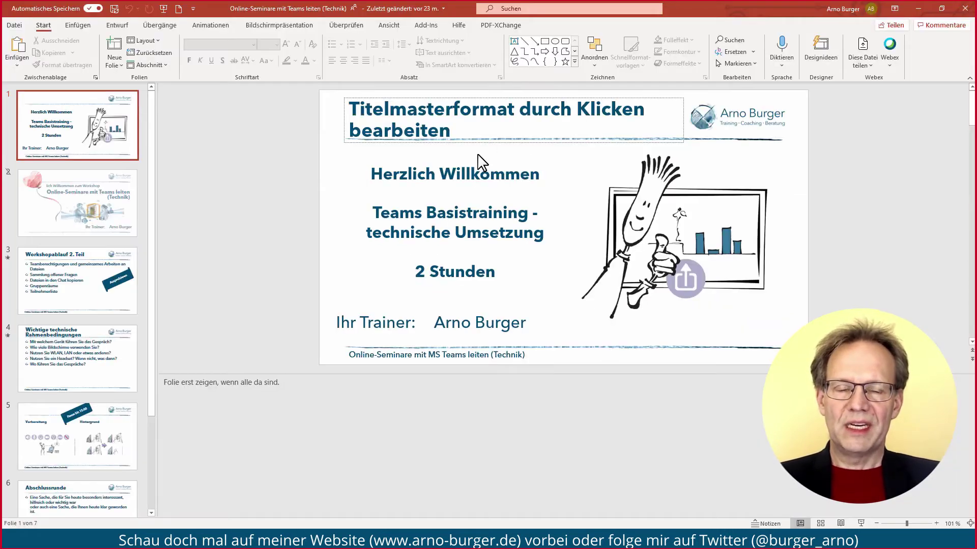
pyautogui.click(963, 9)
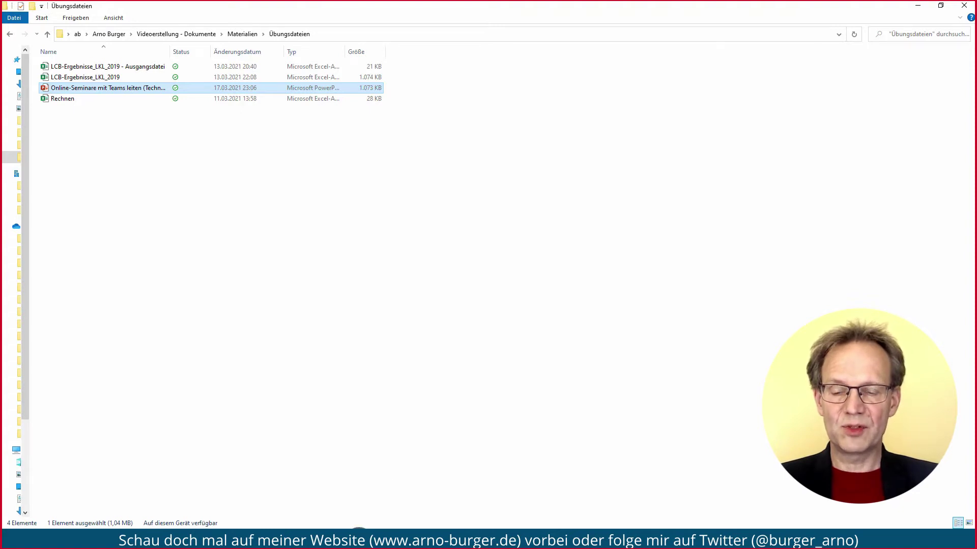
# - Bring up the small call window, move it to the middle of the folder window and stop sharing the desktop from it
pyautogui.click(361, 539)
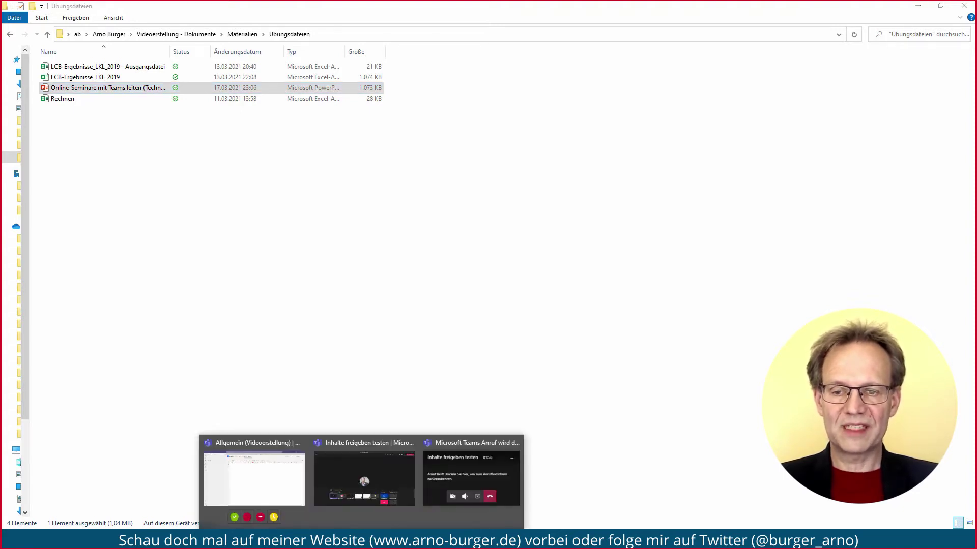
pyautogui.moveTo(361, 468)
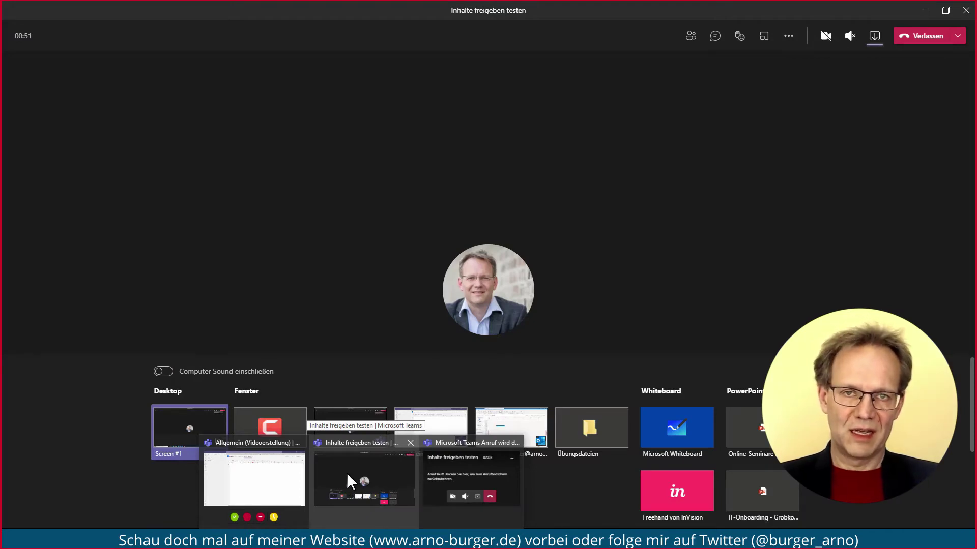
pyautogui.moveTo(270, 501)
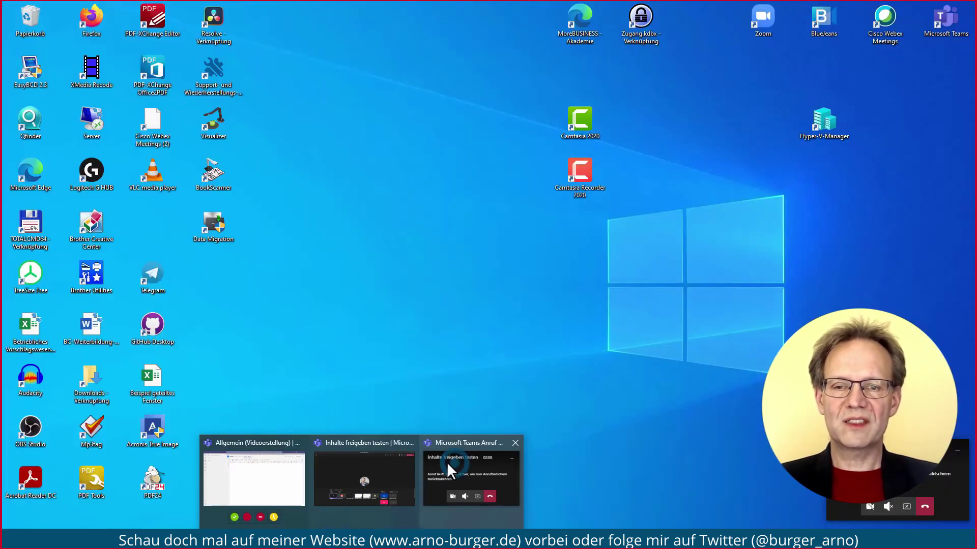
pyautogui.click(453, 462)
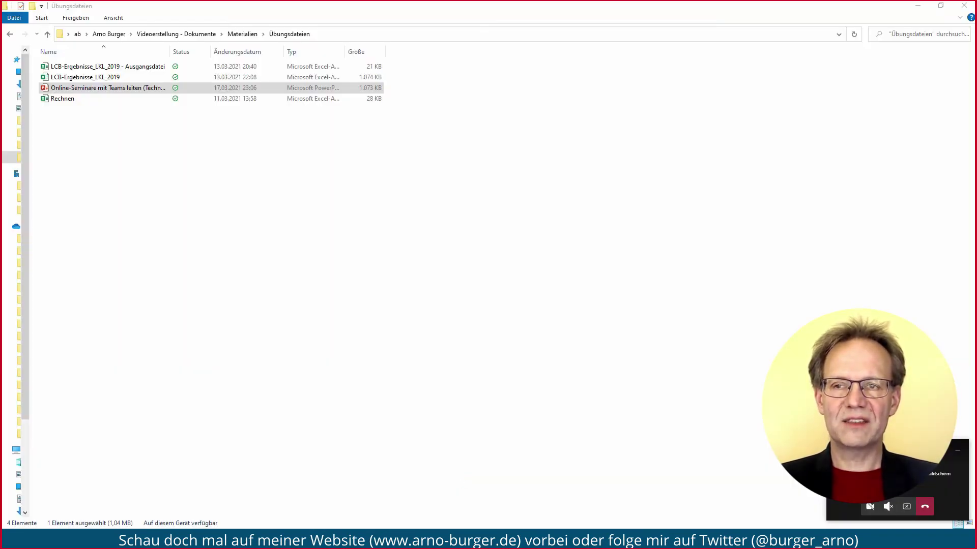
pyautogui.moveTo(869, 451); pyautogui.dragTo(224, 249)
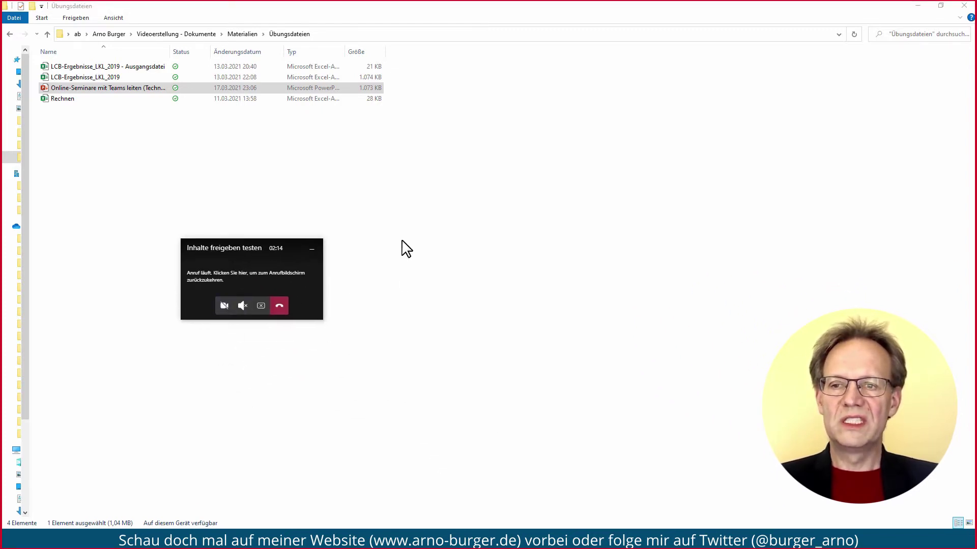
pyautogui.moveTo(506, 6)
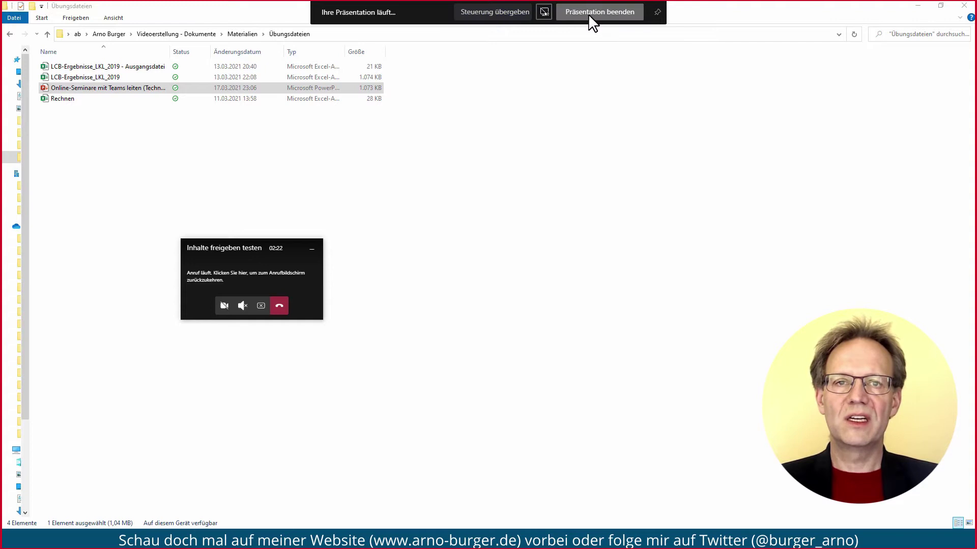
pyautogui.click(261, 307)
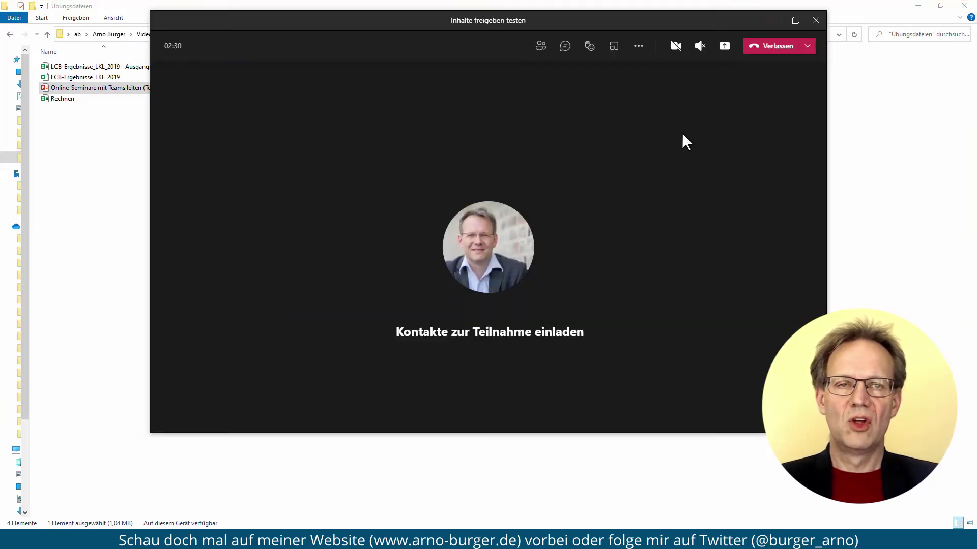
# - Maximize the meeting window and share only the Outlook calendar window
pyautogui.click(795, 21)
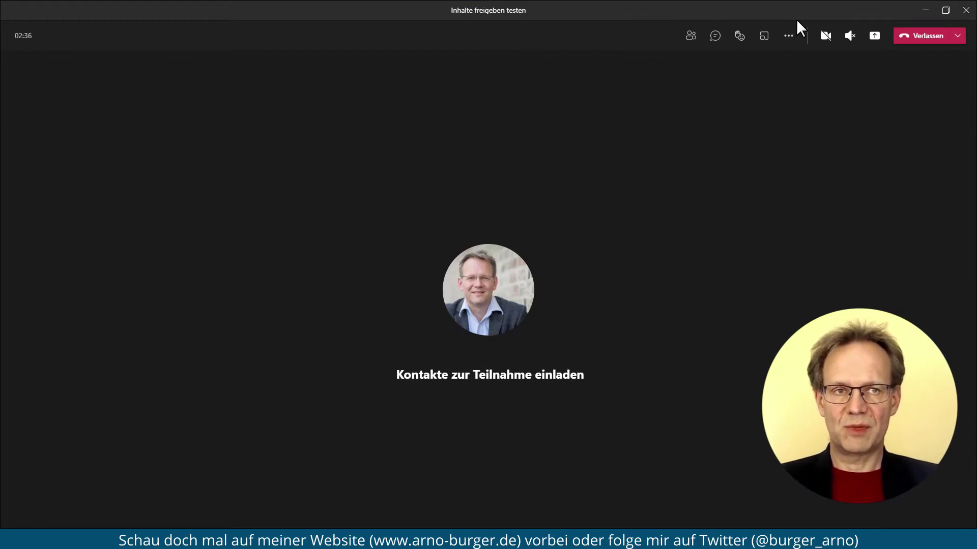
pyautogui.click(874, 36)
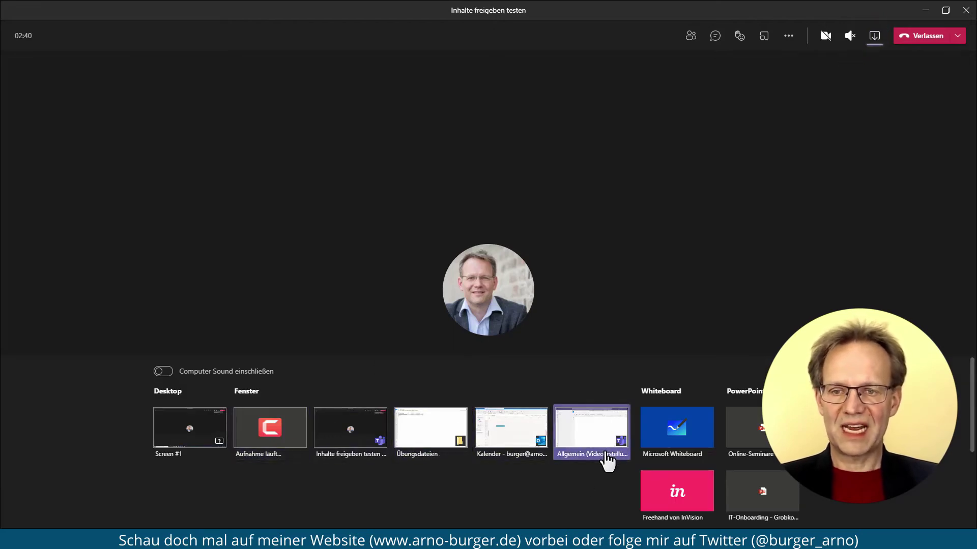
pyautogui.click(526, 435)
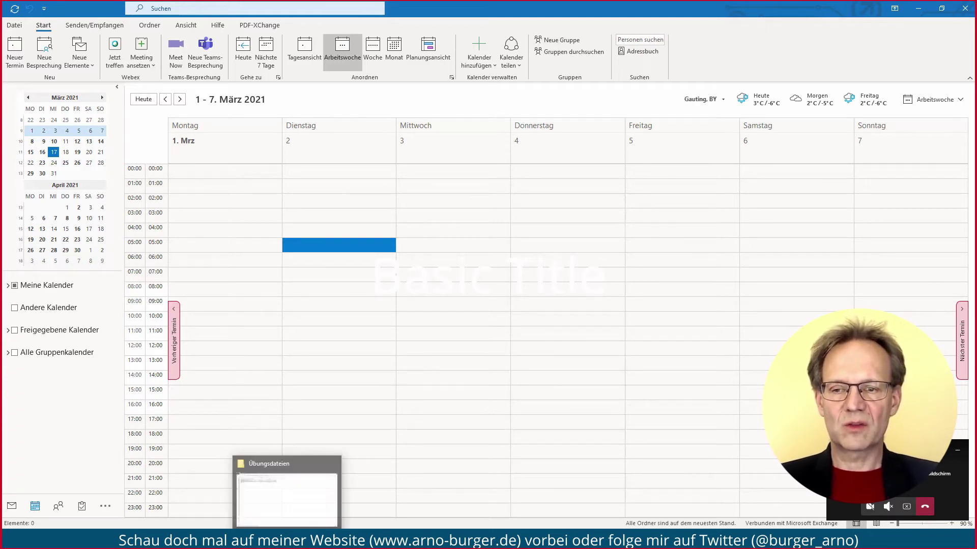
# - Bring the Übungsdateien folder to the front to check whether it is shared, and return to the Outlook calendar
pyautogui.click(281, 524)
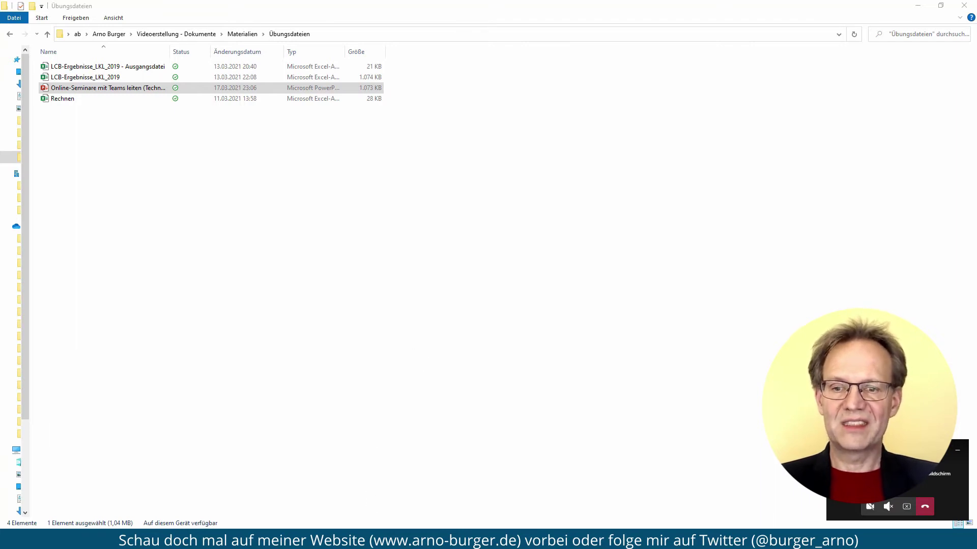
pyautogui.moveTo(386, 539)
pyautogui.click(380, 507)
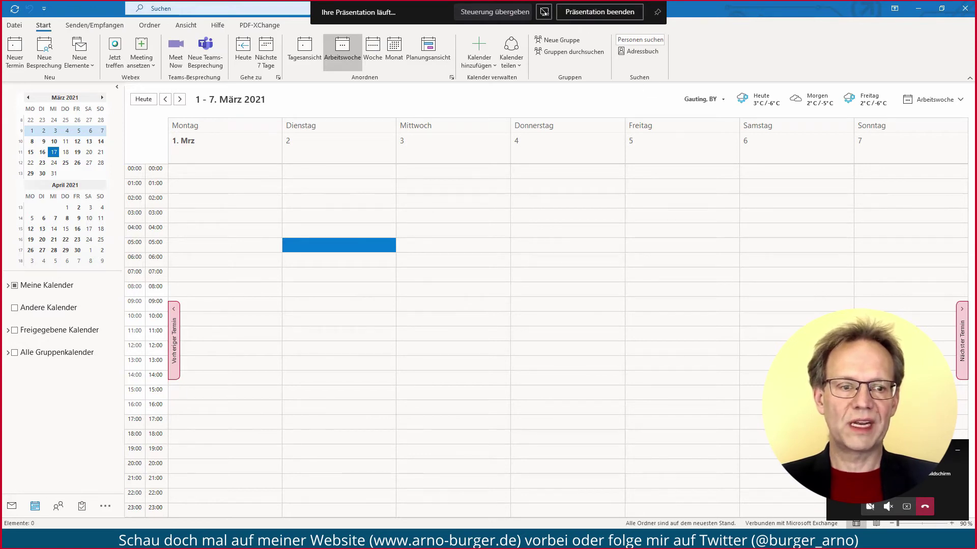
# - Move the small call window onto the calendar, stop sharing the Outlook window and maximize the meeting window
pyautogui.moveTo(892, 447); pyautogui.dragTo(527, 226)
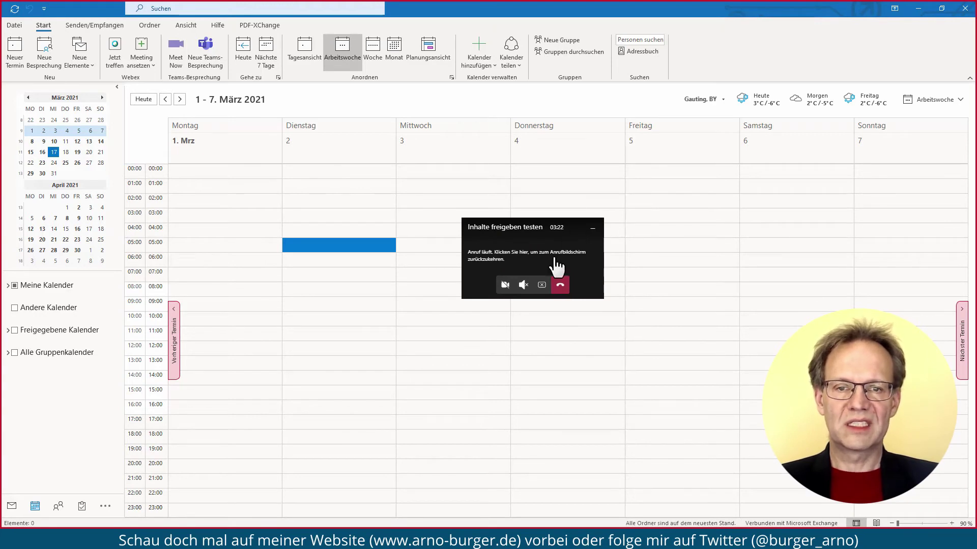
pyautogui.click(542, 286)
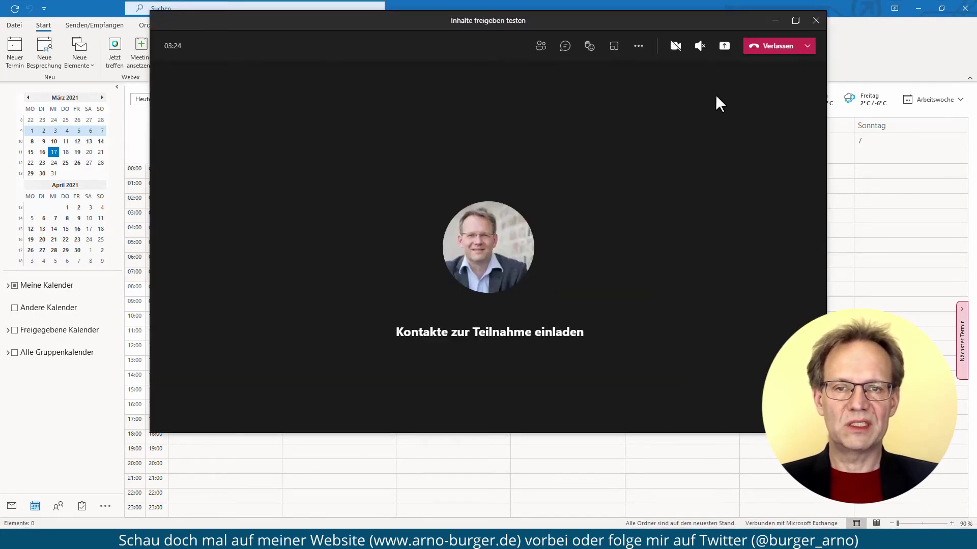
pyautogui.click(795, 20)
# - Return to the meeting from Outlook and reload the sharing options to list the newly opened Microsoft Office Home browser window
pyautogui.click(740, 35)
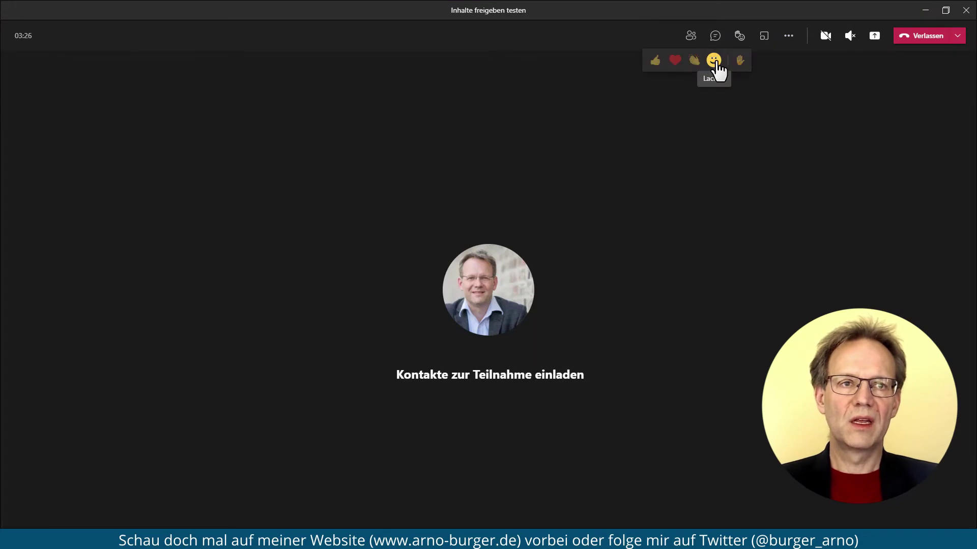
pyautogui.click(875, 40)
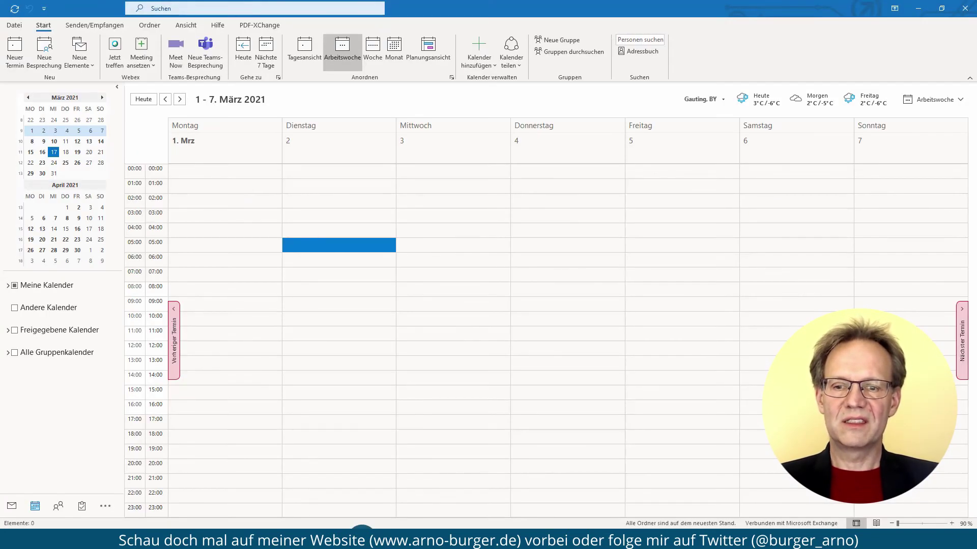
pyautogui.moveTo(362, 534)
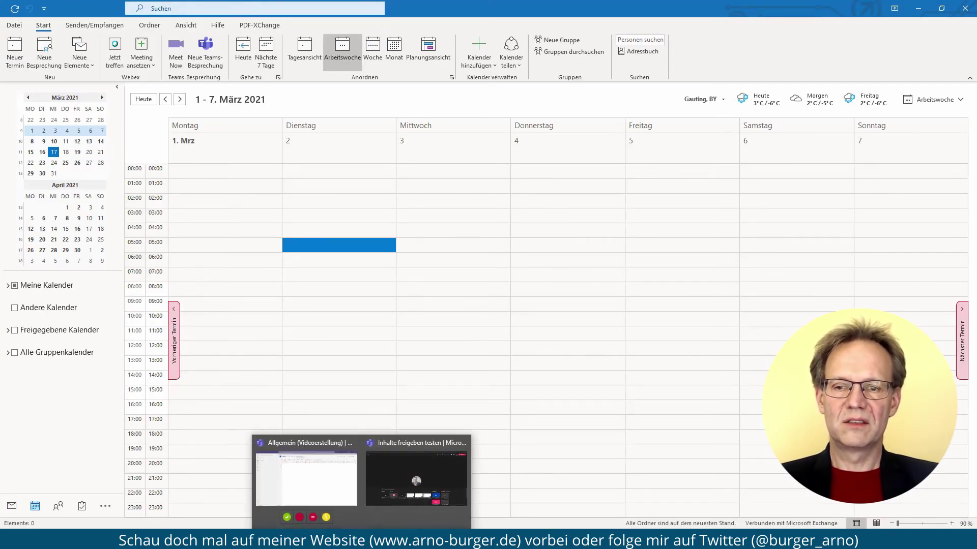
pyautogui.click(393, 475)
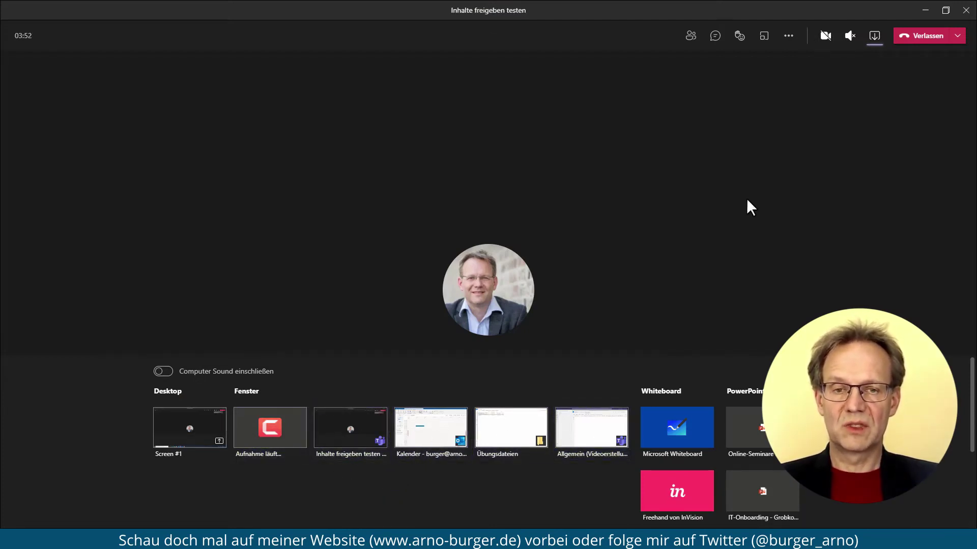
pyautogui.click(875, 36)
pyautogui.click(875, 36)
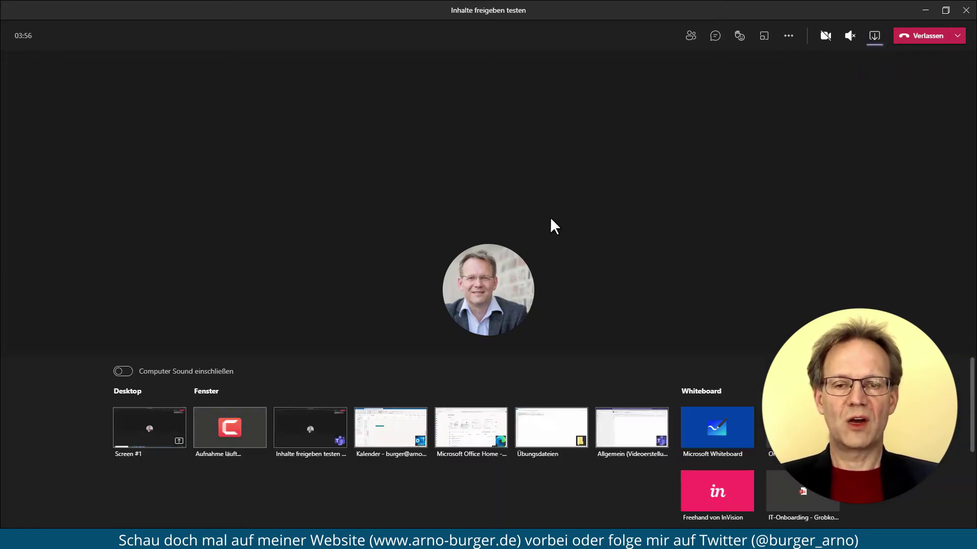
# - Share Microsoft Whiteboard in the meeting and add a sticky note reading "Ihren schreiben"
pyautogui.click(717, 436)
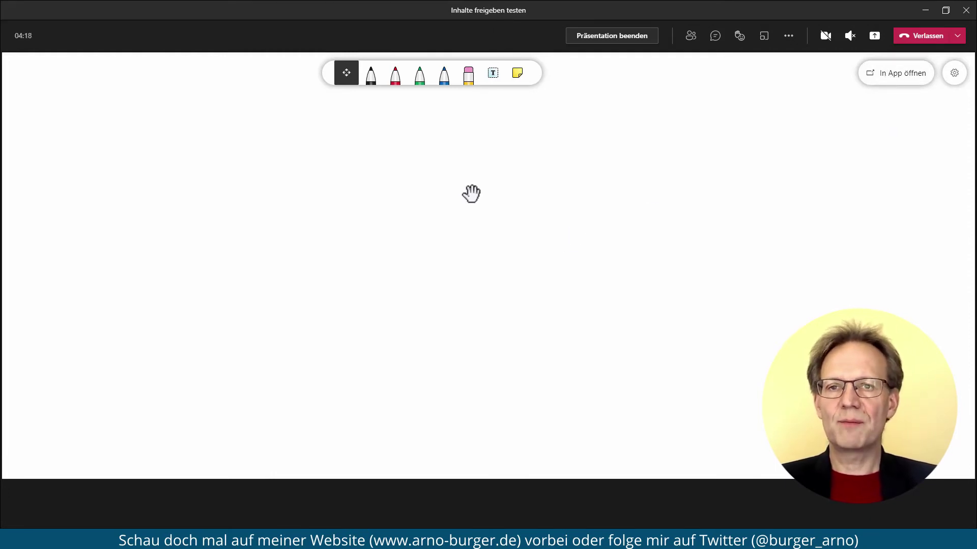
pyautogui.click(518, 75)
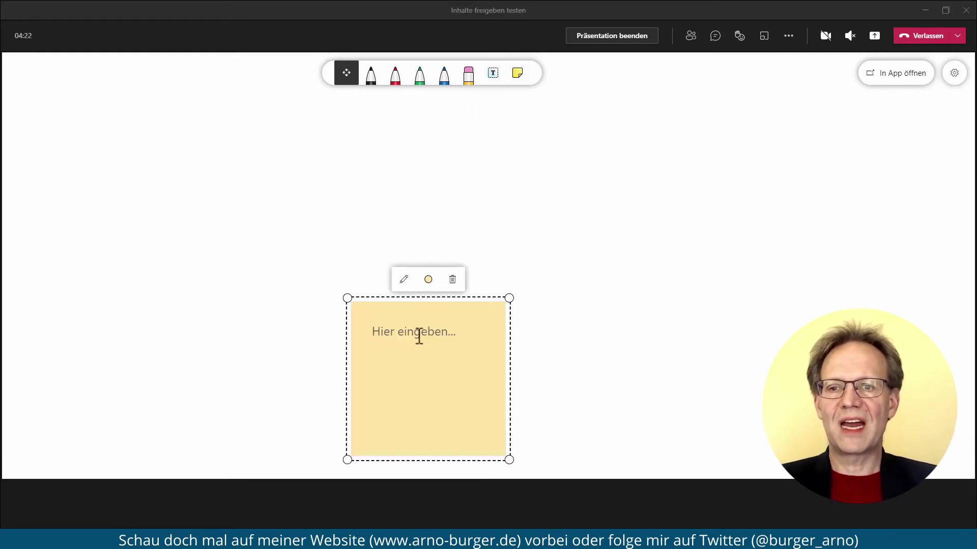
pyautogui.click(419, 336)
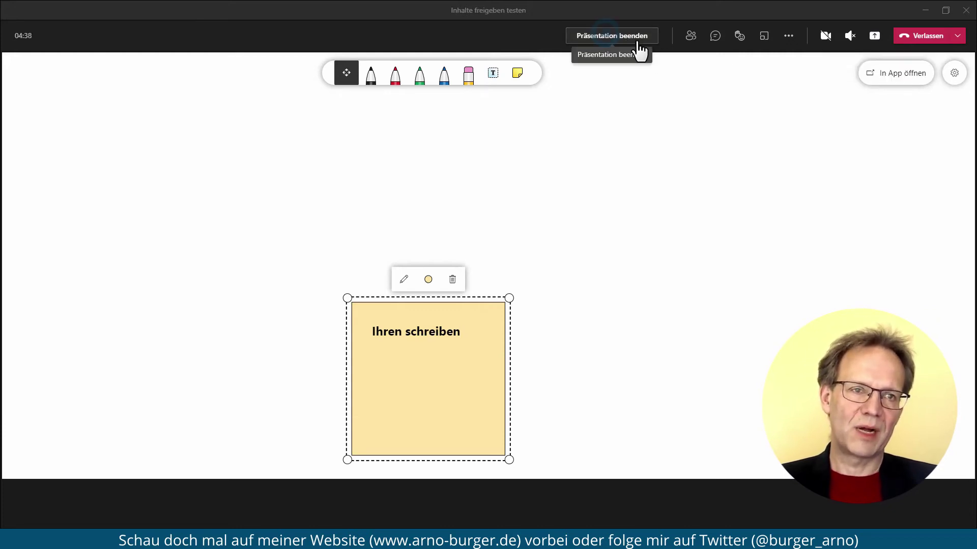
# - Stop presenting the whiteboard and share the PowerPoint file "Online-Seminare mit Teams leiten" through PowerPoint sharing
pyautogui.click(609, 39)
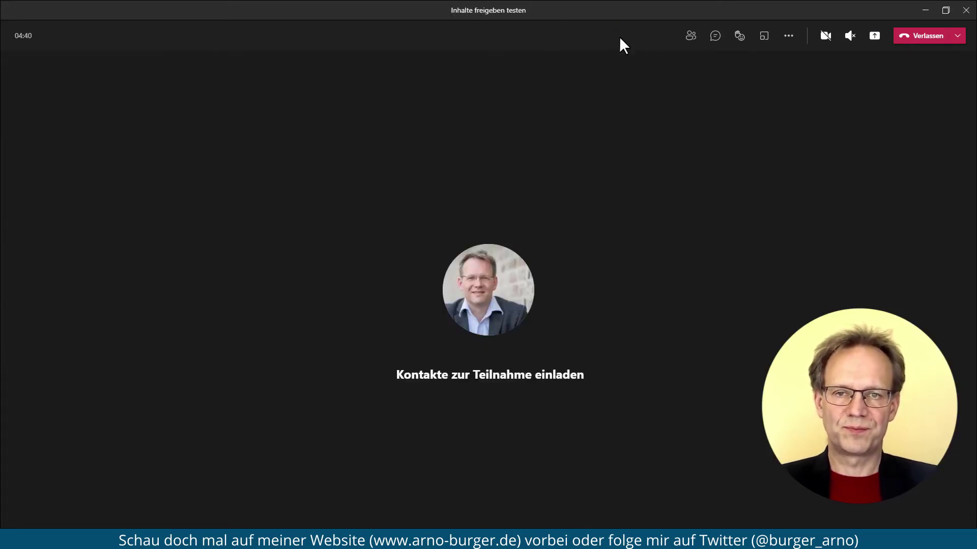
pyautogui.click(875, 38)
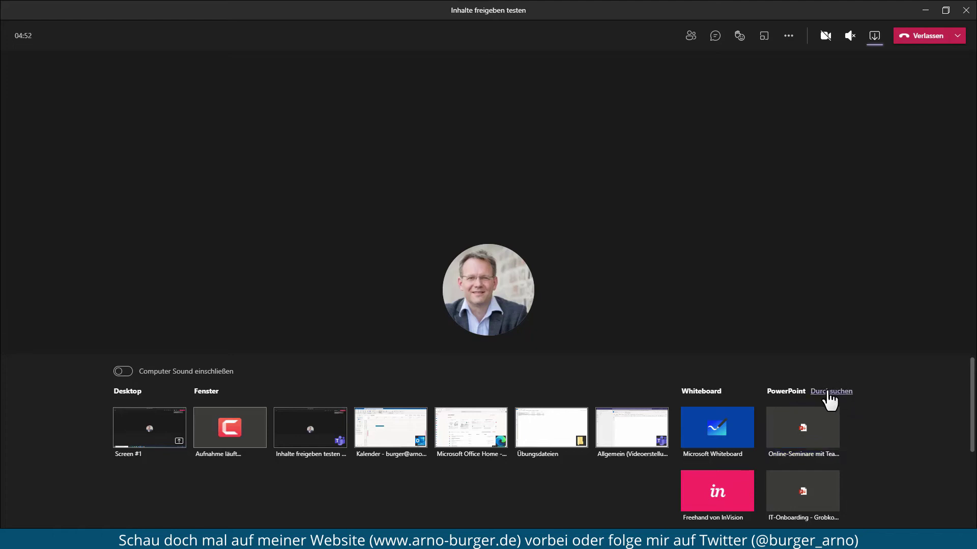
pyautogui.click(803, 433)
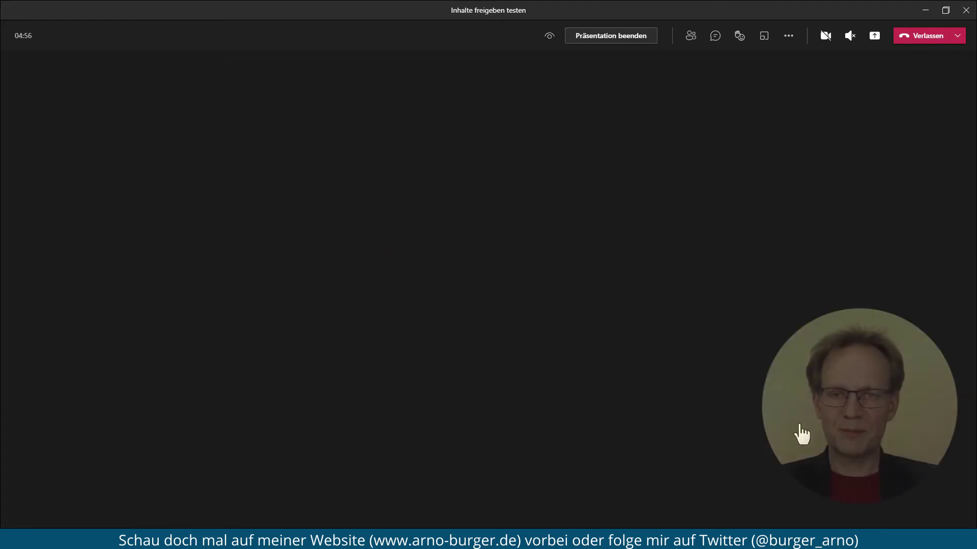